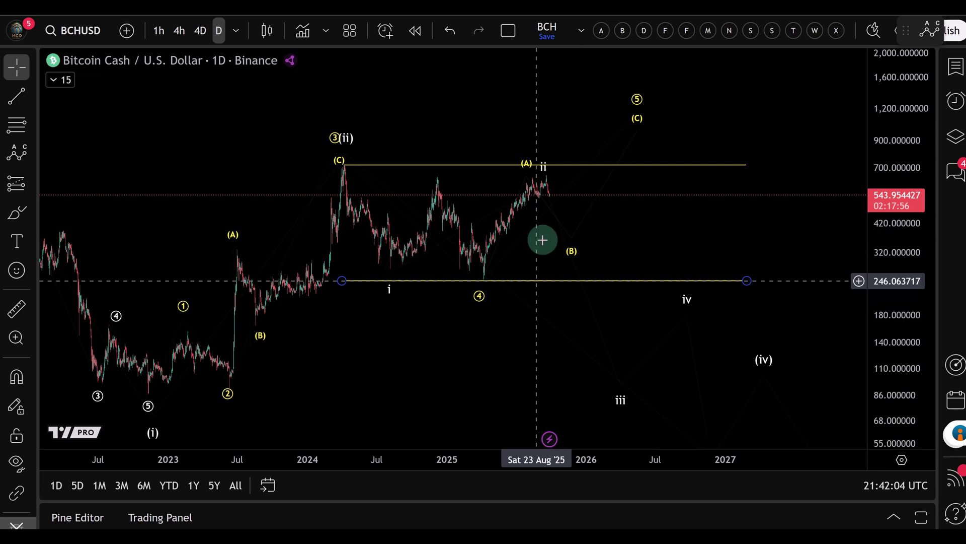
Inspect the yellow (A)(B)(C) wave drawings and the upper yellow line to read their price levels
click(545, 174)
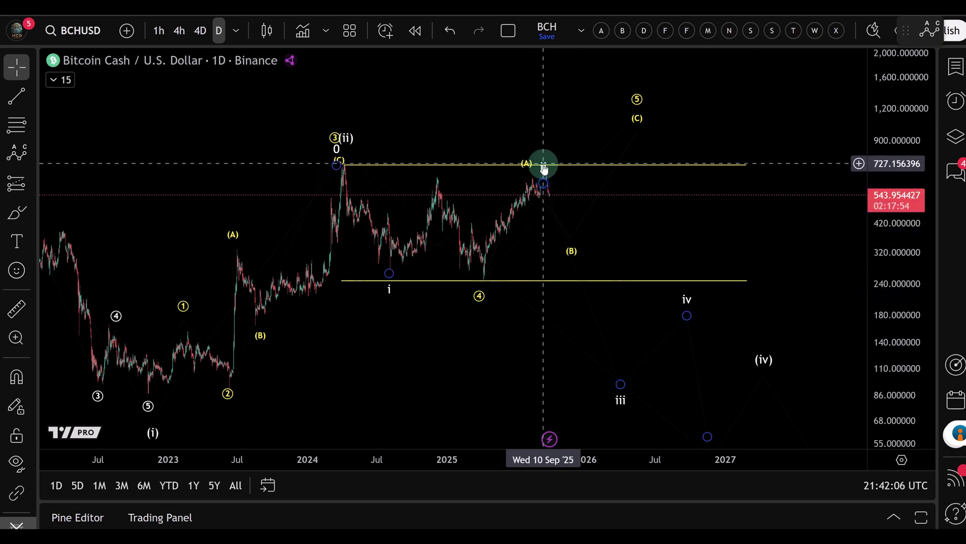
click(531, 147)
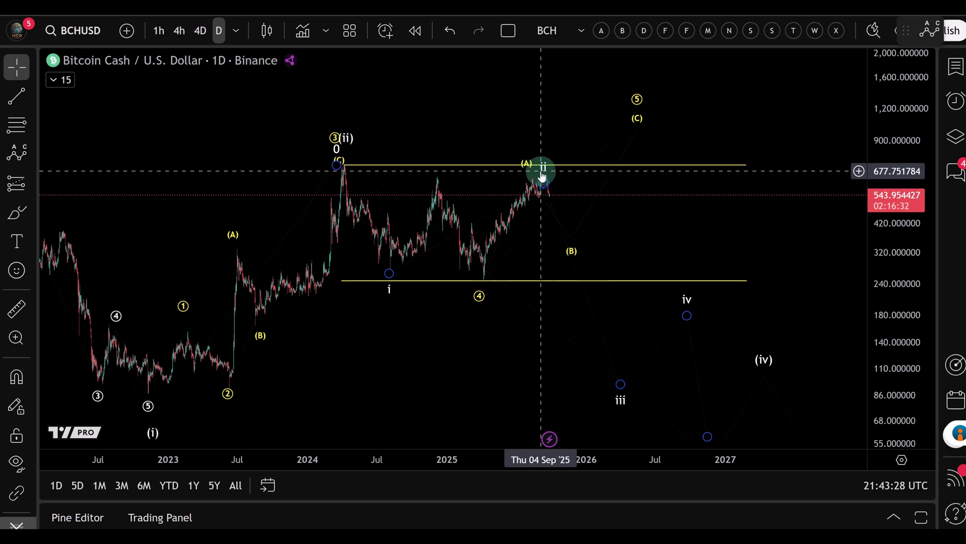
click(565, 242)
click(497, 175)
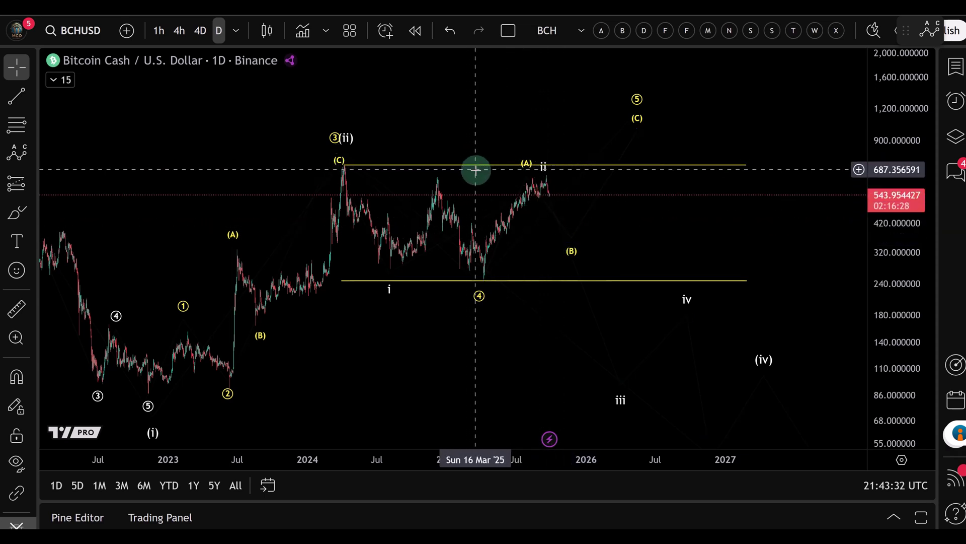
click(343, 165)
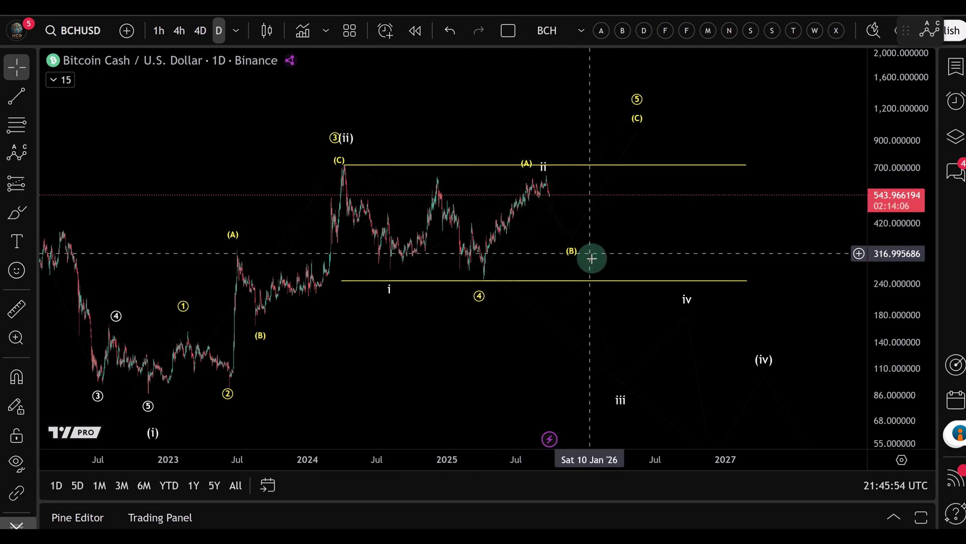
click(664, 367)
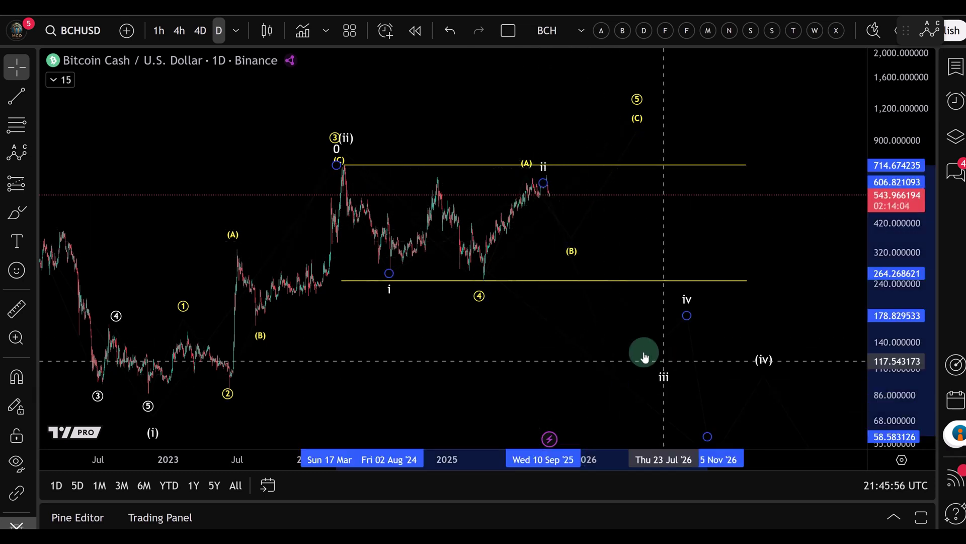
click(567, 274)
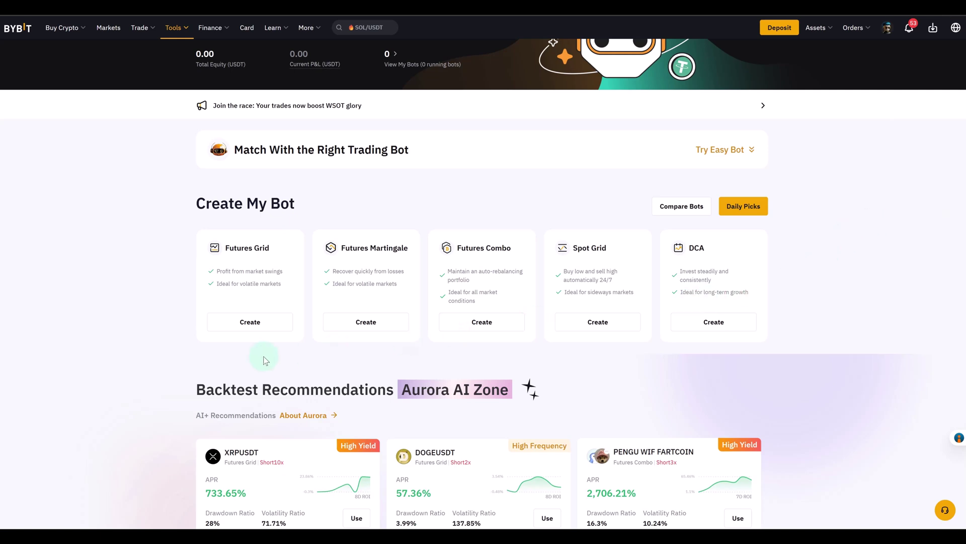
Start a new Futures Grid bot from Bybit's Trading Bot page
mouse_move(185, 42)
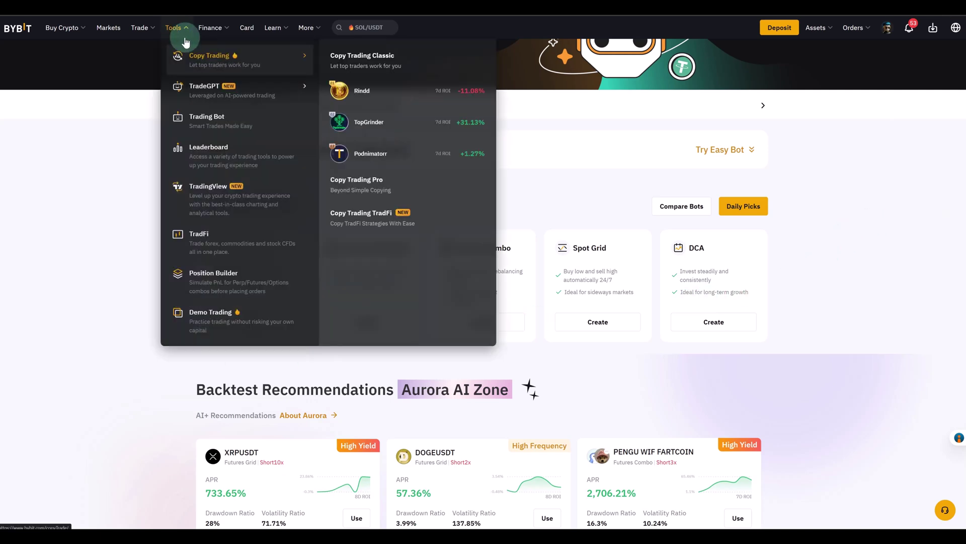
click(224, 125)
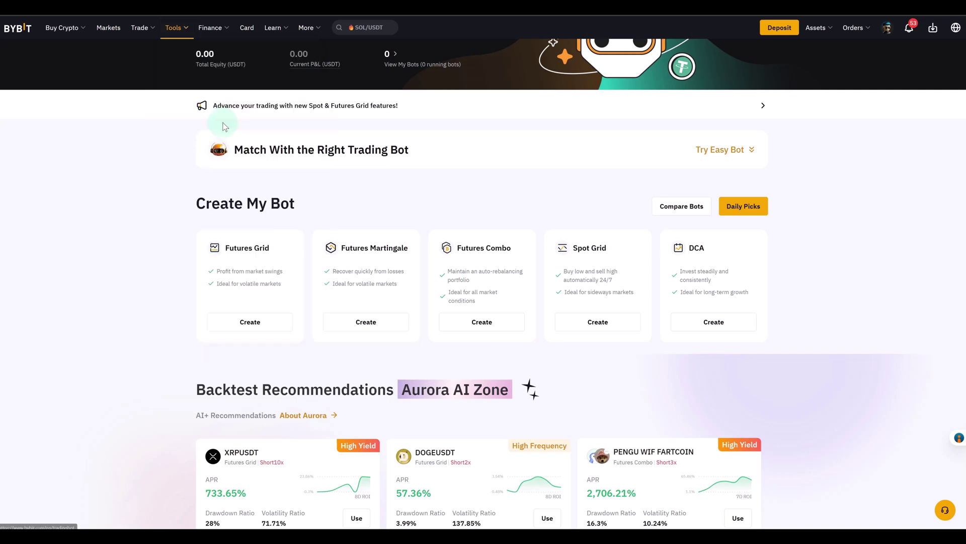
click(253, 381)
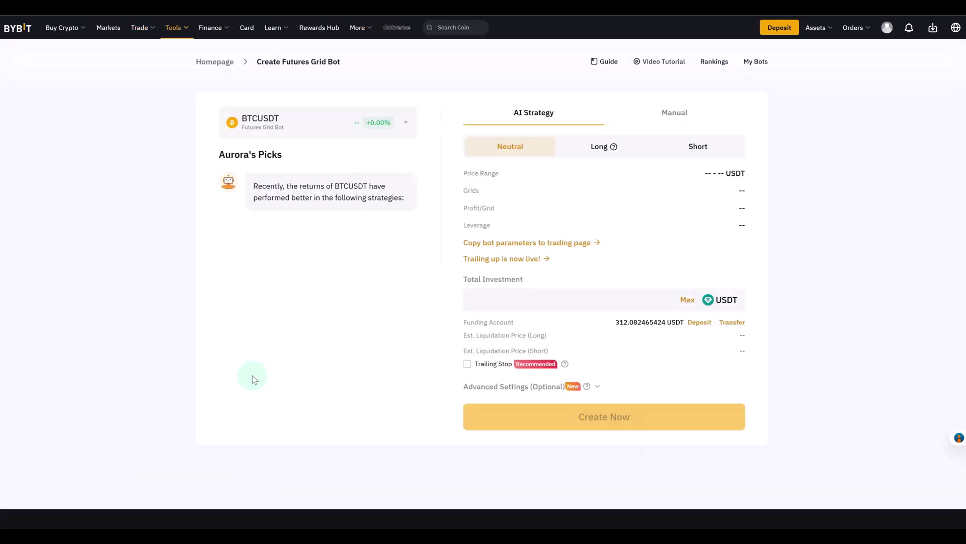
Choose BCHUSDT as the bot's contract and switch to Manual parameter setup
click(256, 129)
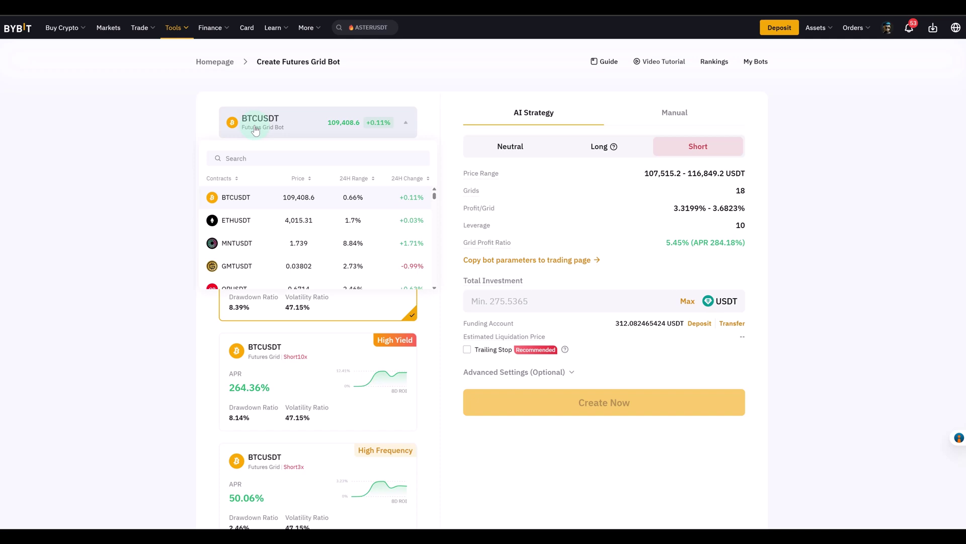
click(258, 163)
text(bch)
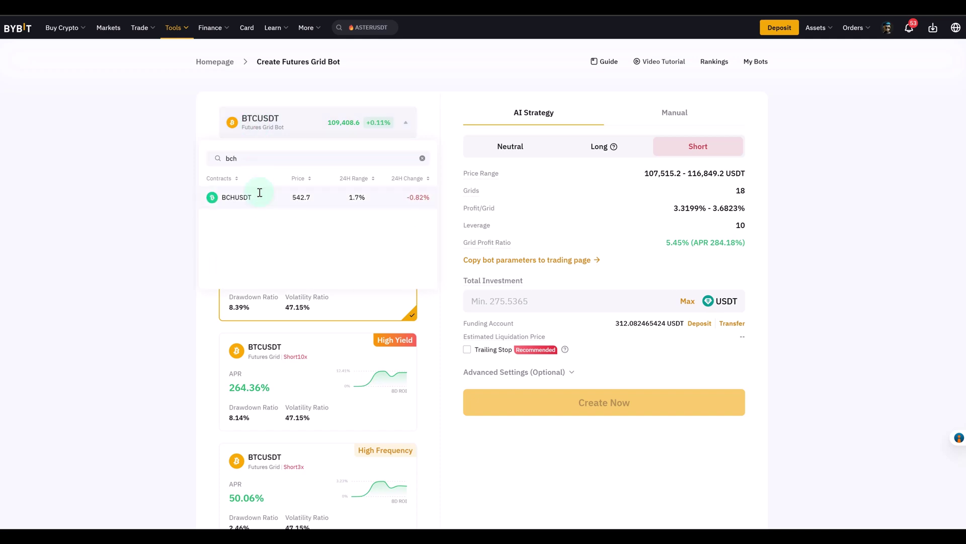
click(260, 192)
click(677, 117)
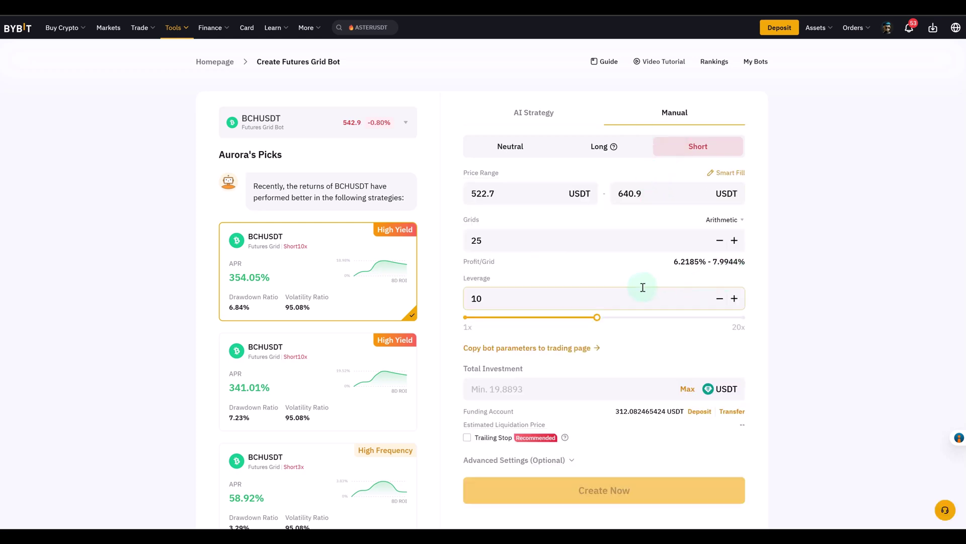
Set the grid price range to 240–715 USDT
double_click(513, 196)
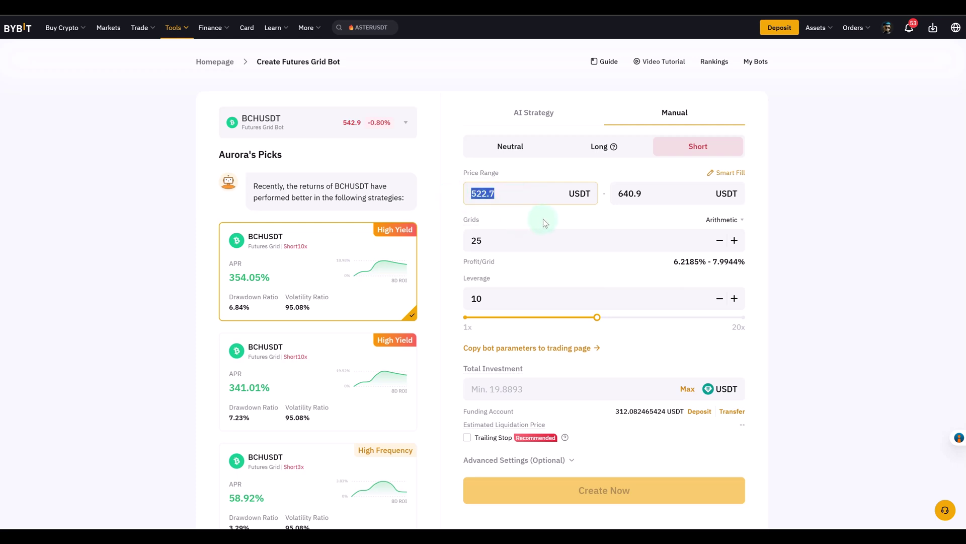
text(240)
key(BackSpace)
key(BackSpace)
text(40)
key(Tab)
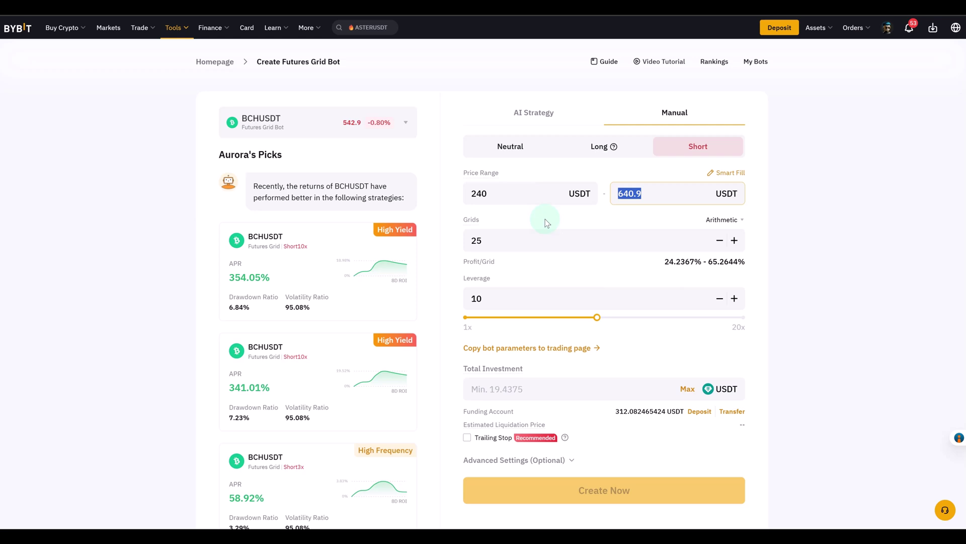
text(715)
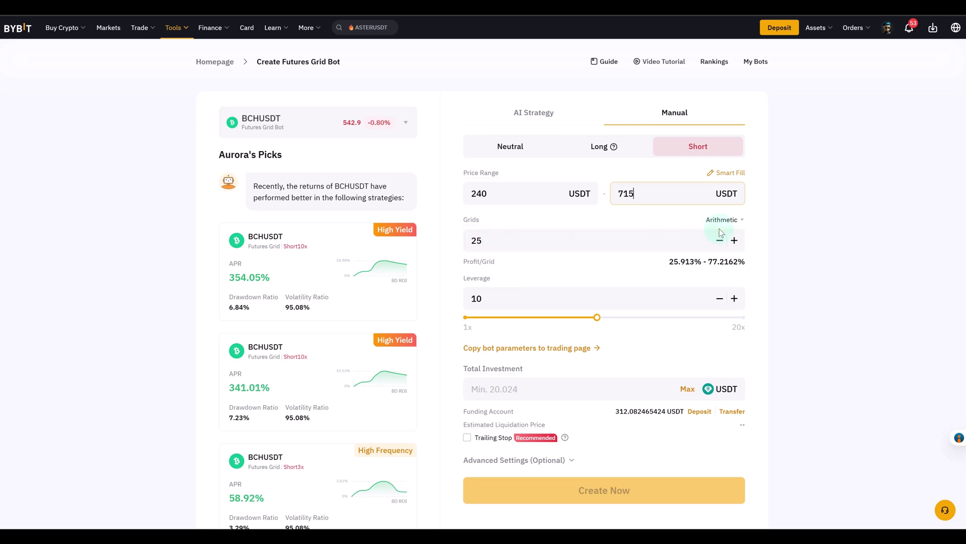
Lower the bot's leverage to 3x
click(519, 317)
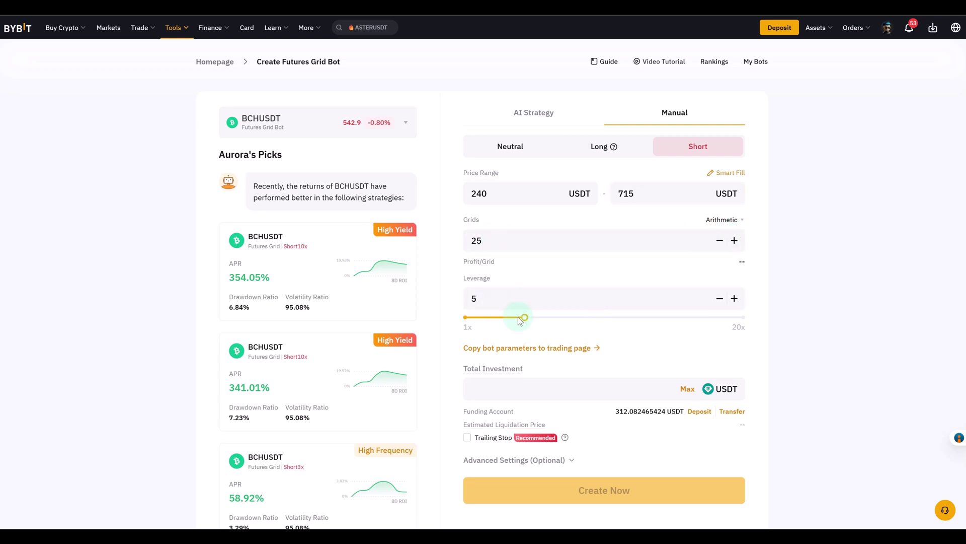
click(495, 317)
click(493, 388)
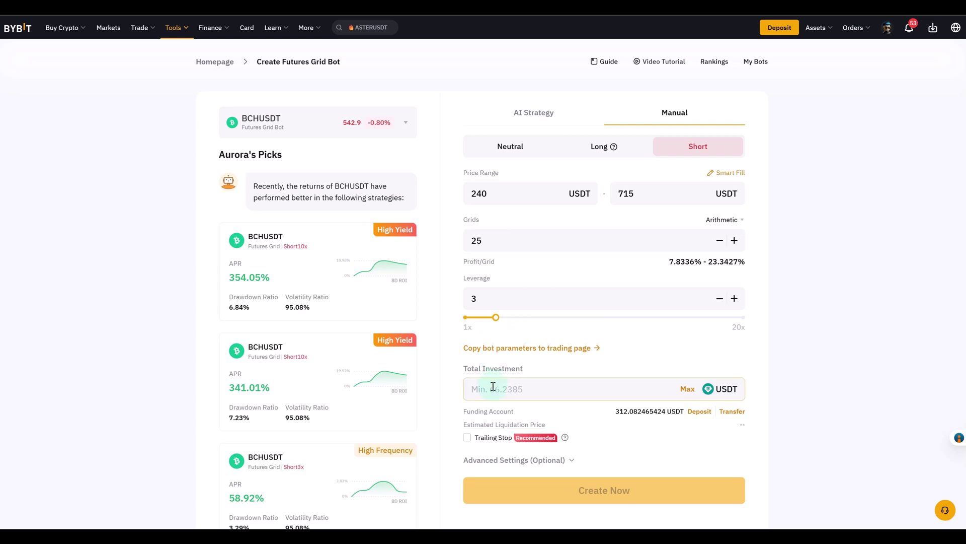
click(489, 318)
Set 100 grids, invest the maximum 312.0824 USDT, and expand Advanced Settings
click(483, 240)
drag(508, 239, 440, 246)
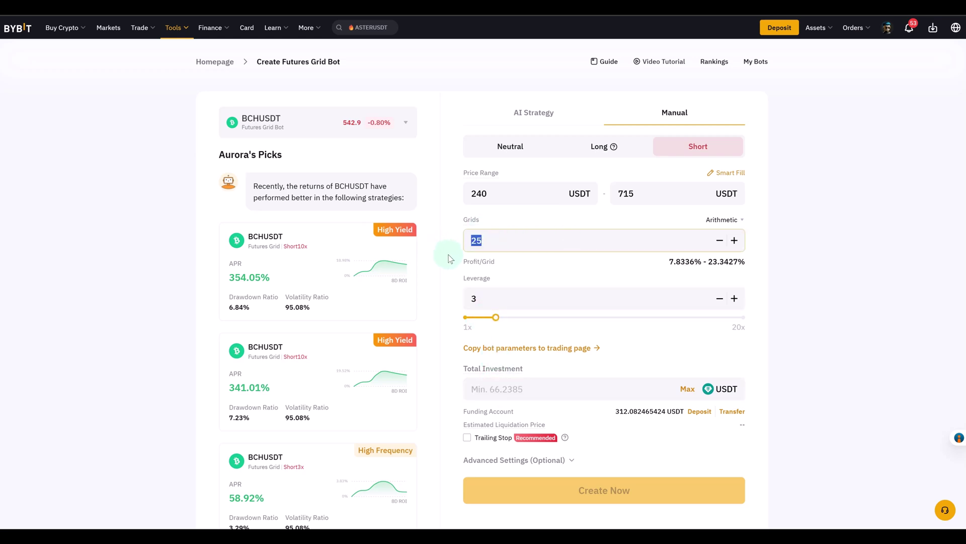
text(100)
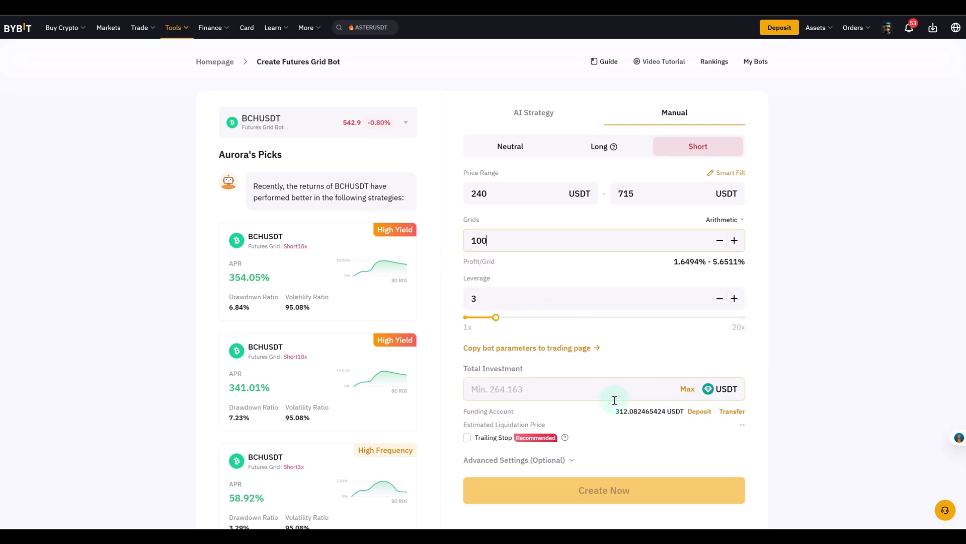
click(686, 390)
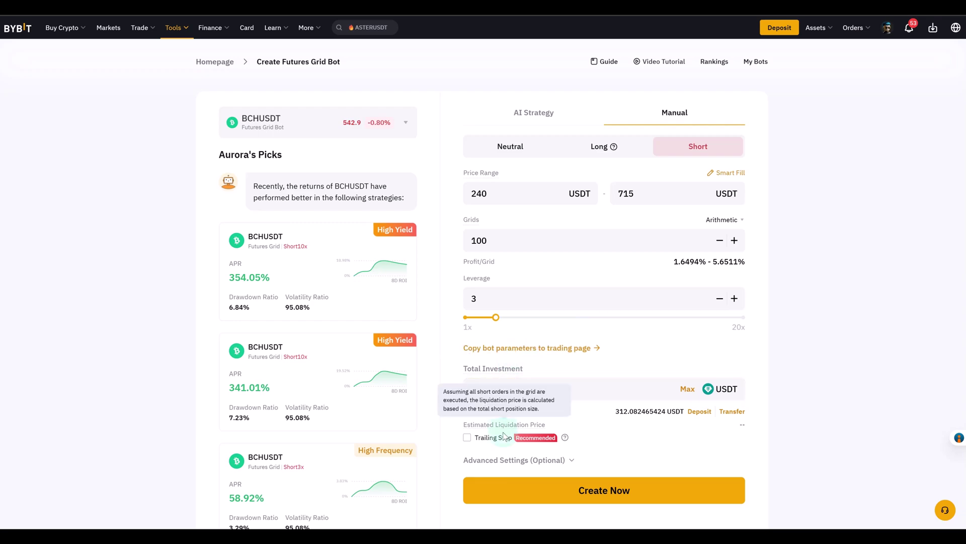
click(521, 463)
Enter a 725 USDT stop loss and bring up the bot's confirmation summary
scroll(523, 448, down, 4)
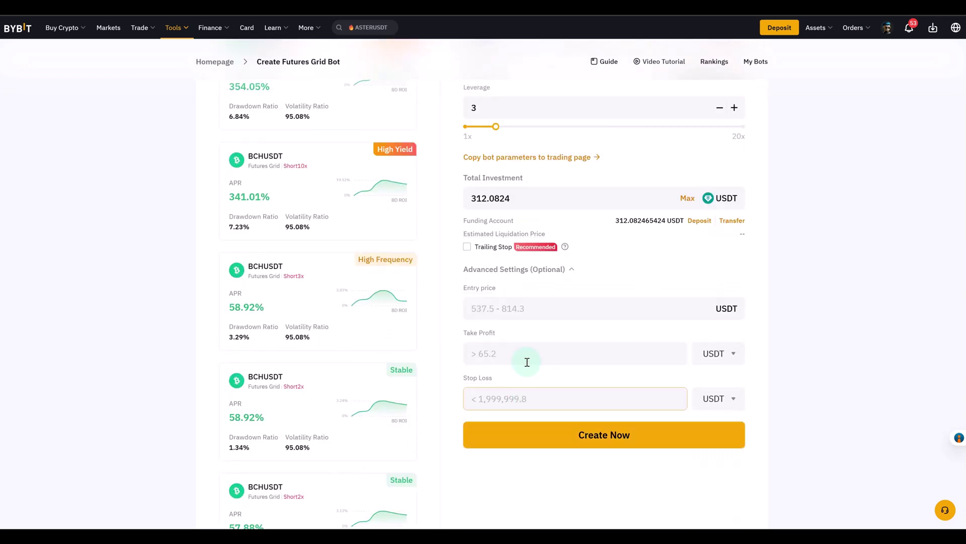
click(526, 398)
click(491, 302)
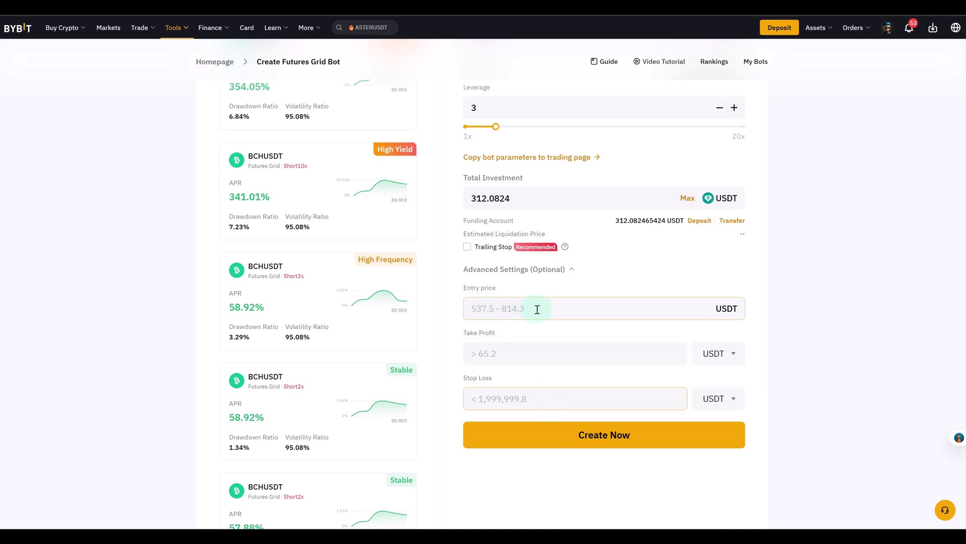
click(532, 284)
click(546, 354)
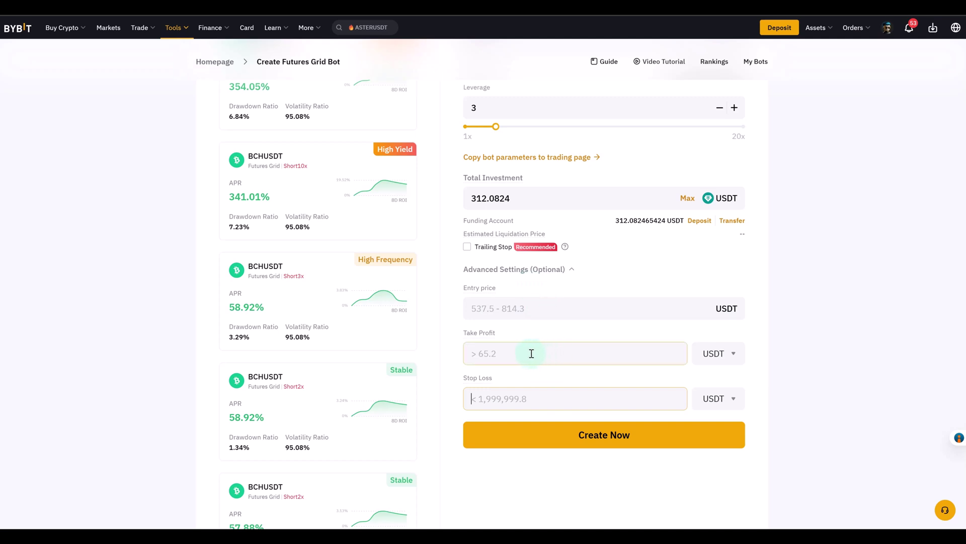
click(511, 401)
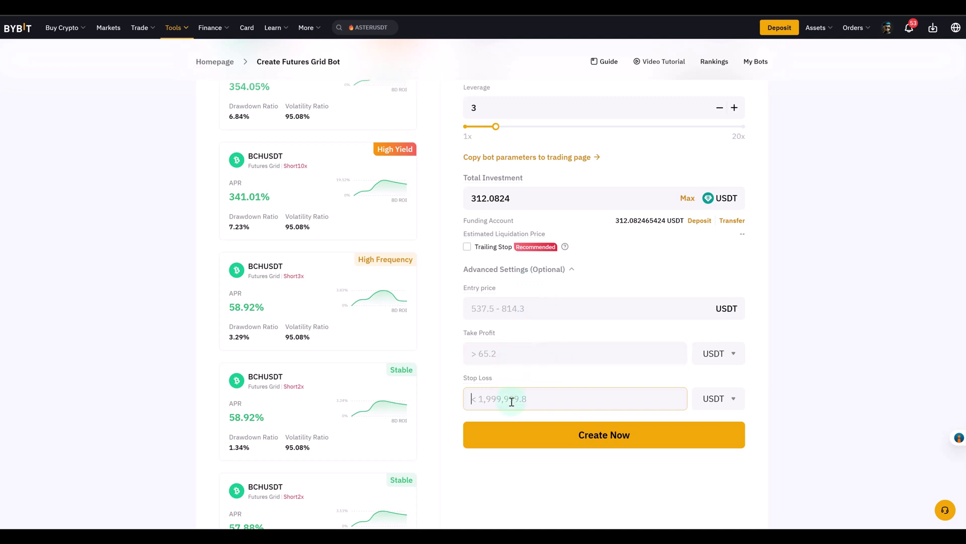
scroll(512, 400, up, 4)
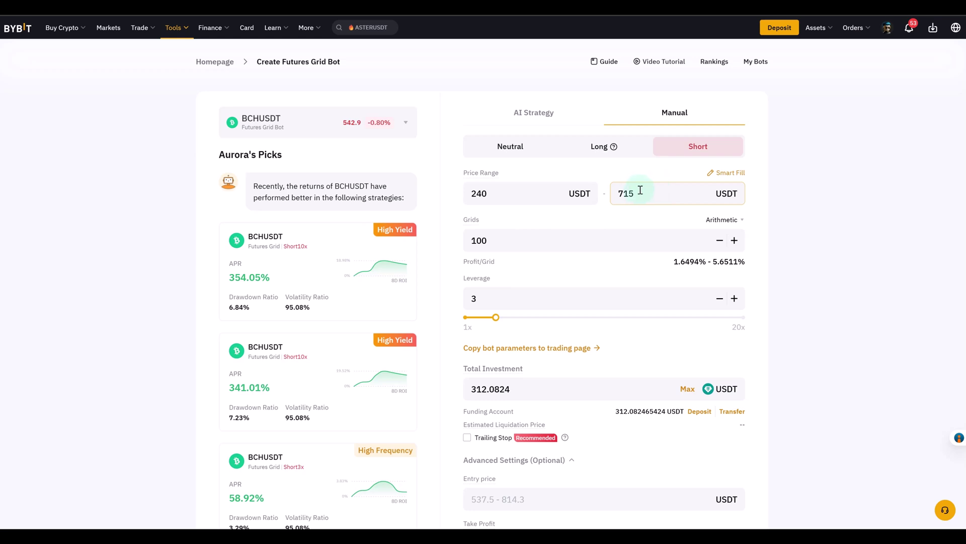
scroll(594, 301, down, 4)
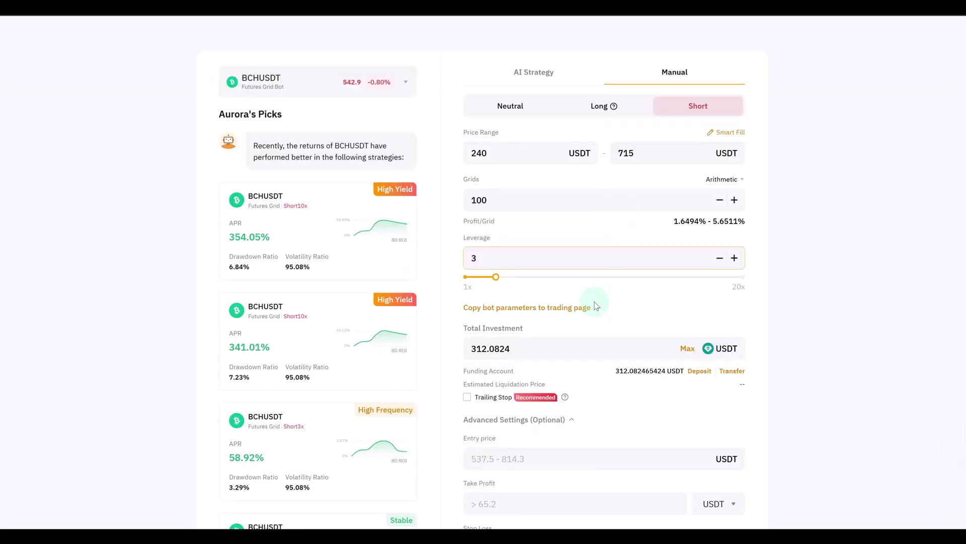
text(725)
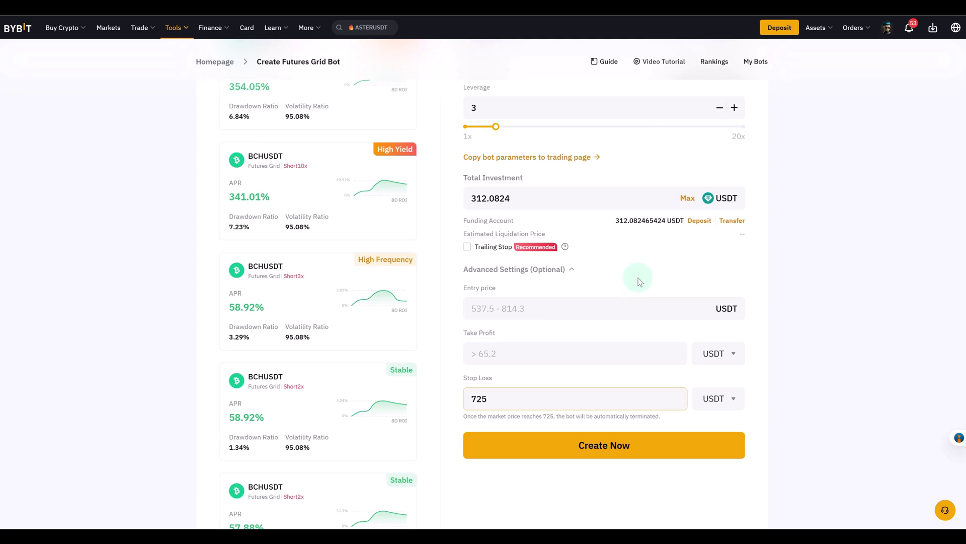
drag(522, 416, 626, 408)
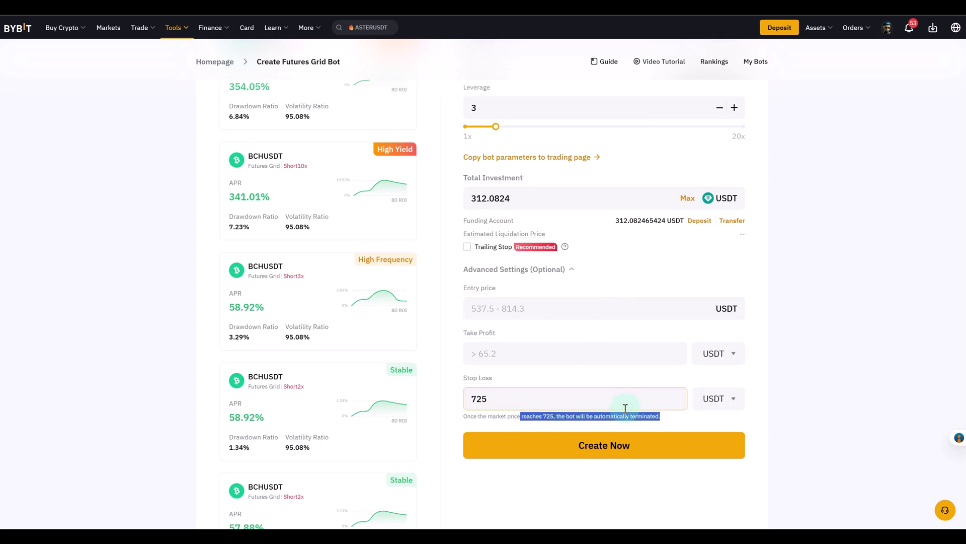
click(582, 436)
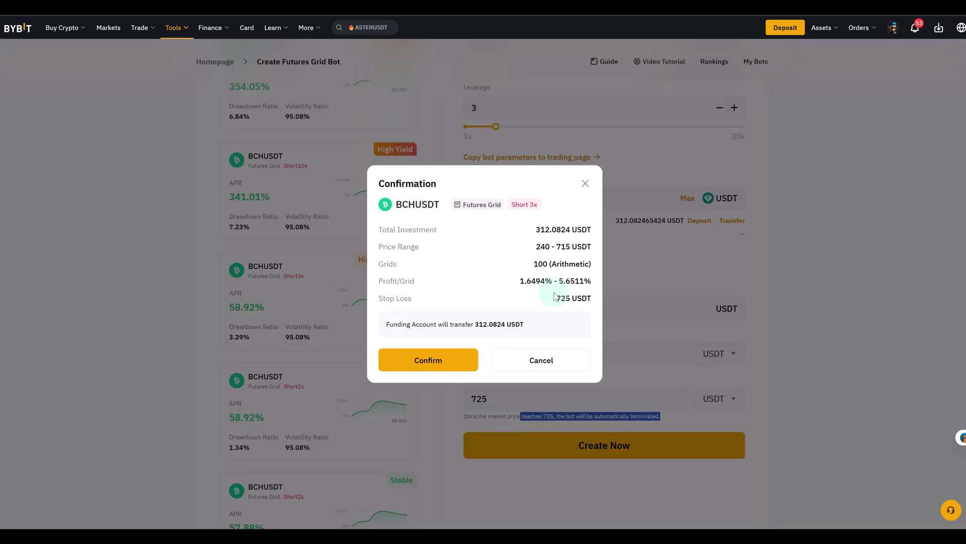
Confirm creation of the short 3x BCHUSDT grid bot with 240–715 range and 100 grids
click(429, 370)
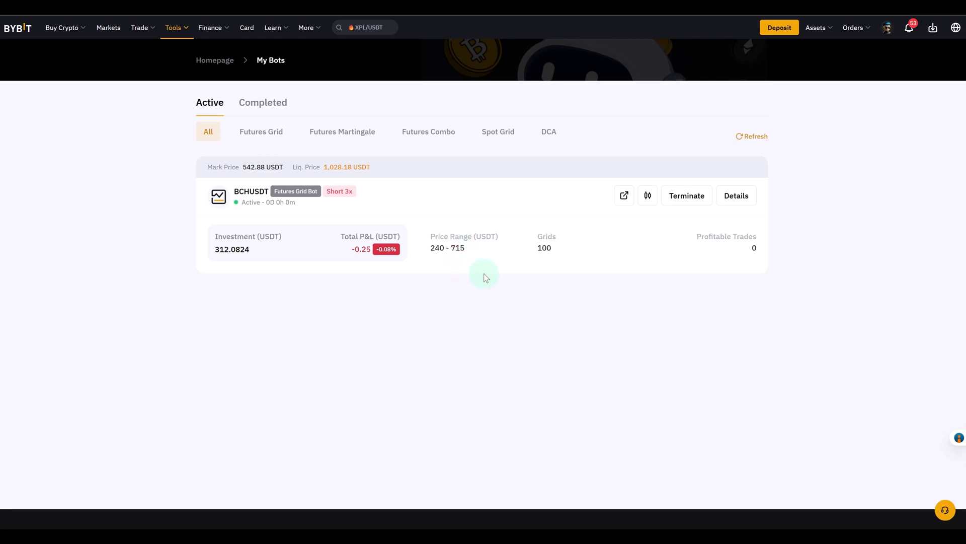
Terminate the active BCHUSDT grid bot in My Bots and confirm it
click(695, 195)
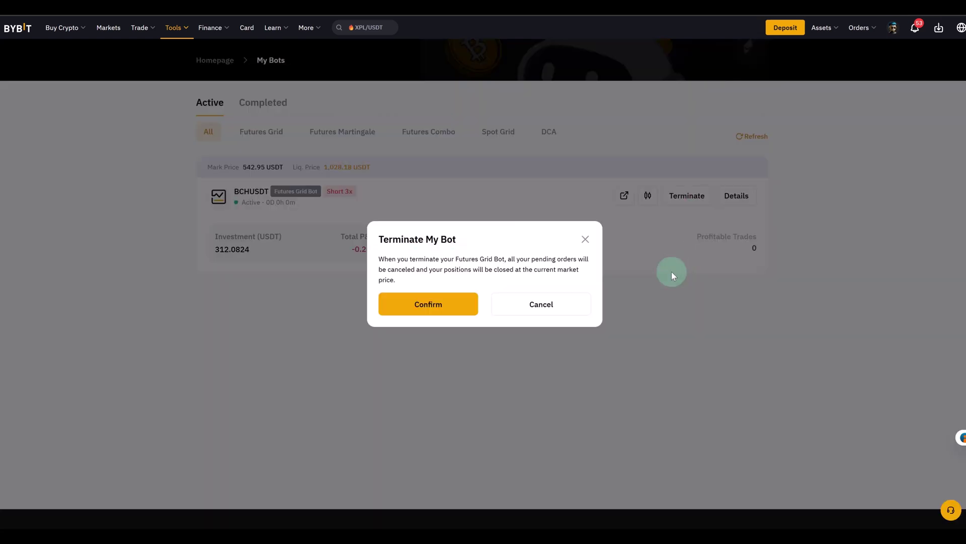
click(453, 313)
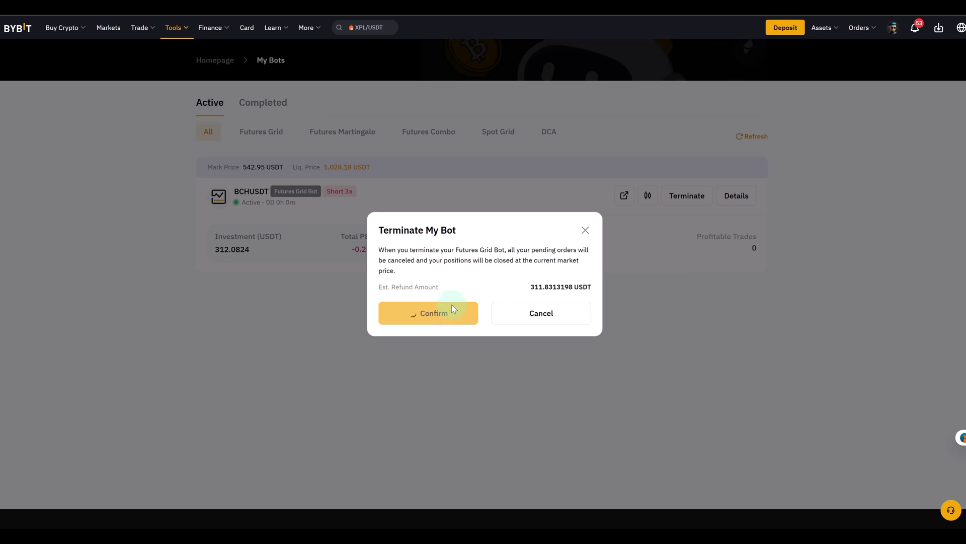